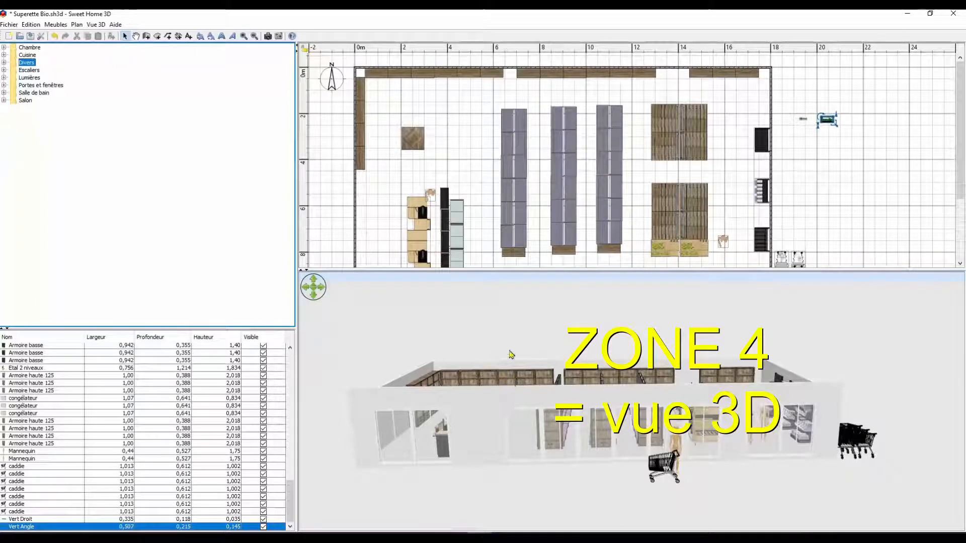
Narrow the furniture catalogue and furniture list to widen the plan and 3D view, and show the store interior from above.
{"action": "left_click_drag", "start_coordinate": [298, 254], "coordinate": [120, 238]}
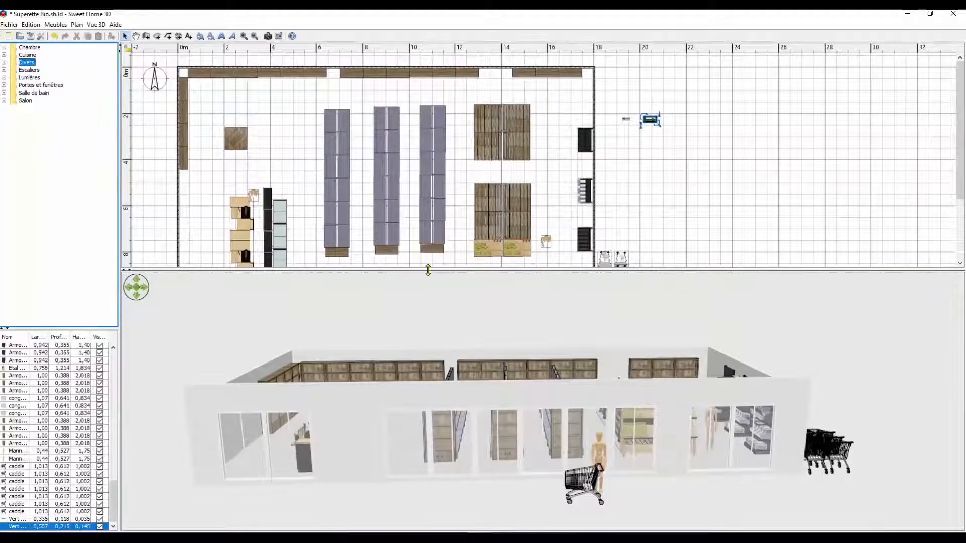
{"action": "left_click_drag", "start_coordinate": [428, 271], "coordinate": [432, 148]}
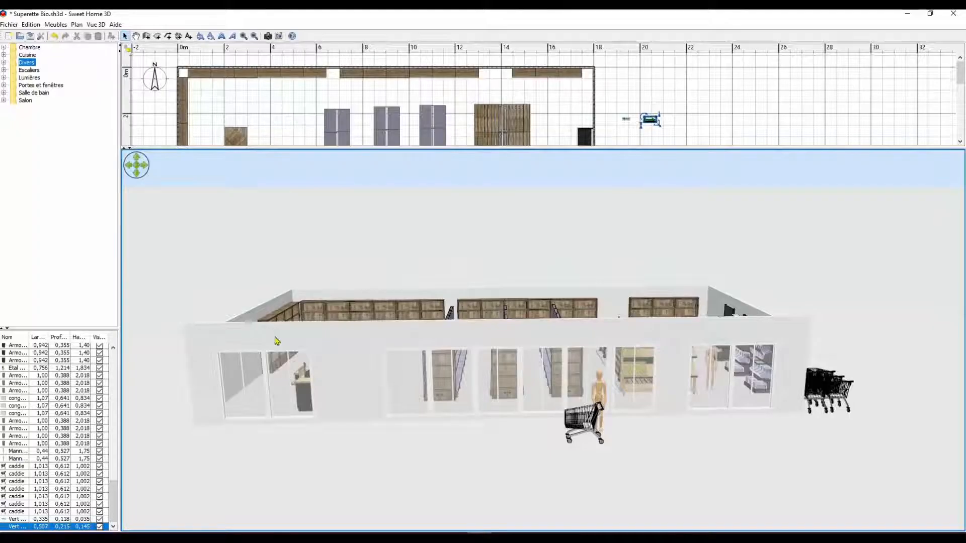
{"action": "left_click_drag", "start_coordinate": [267, 347], "coordinate": [867, 379]}
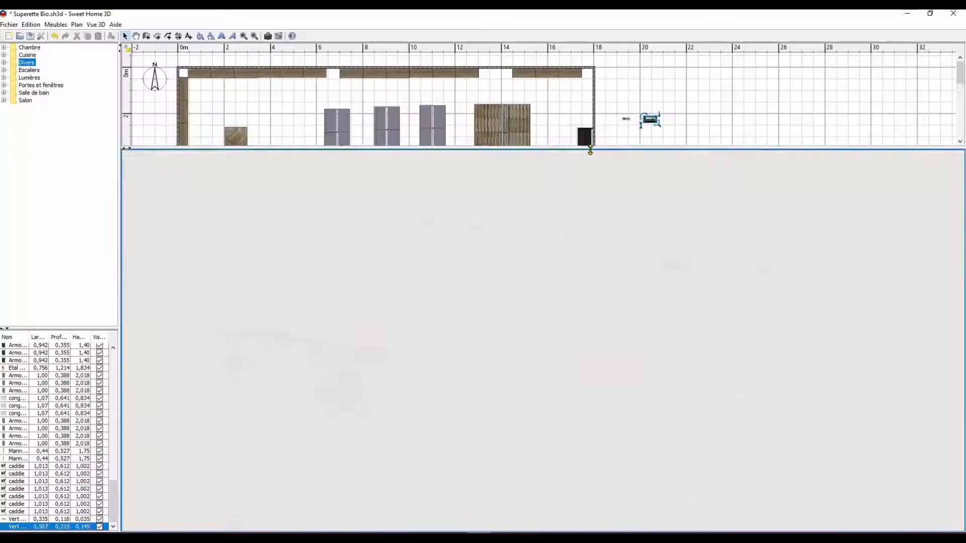
{"action": "left_click_drag", "start_coordinate": [590, 149], "coordinate": [593, 263]}
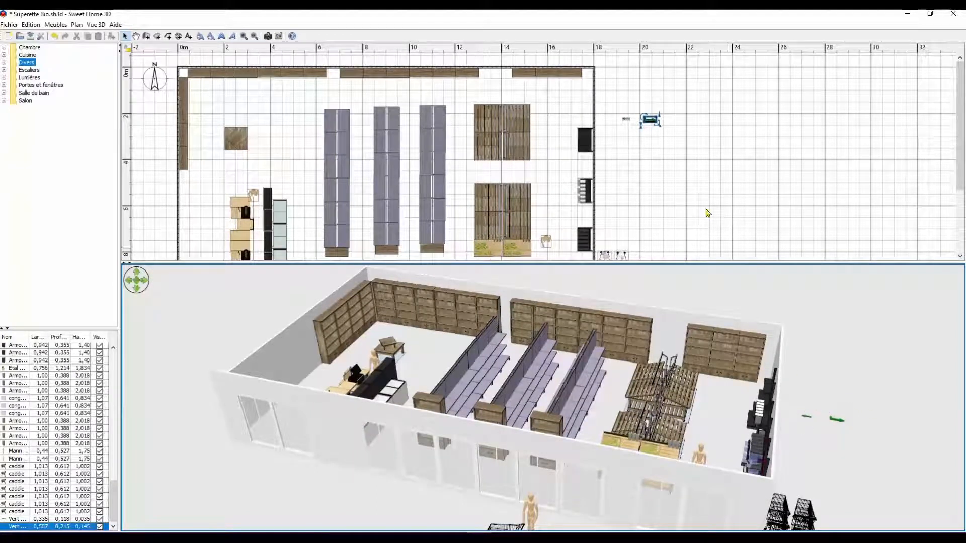
Move the angled green arrow (Vert Angle) from outside the store to just above the left shelving row in the plan.
{"action": "left_click", "coordinate": [667, 147]}
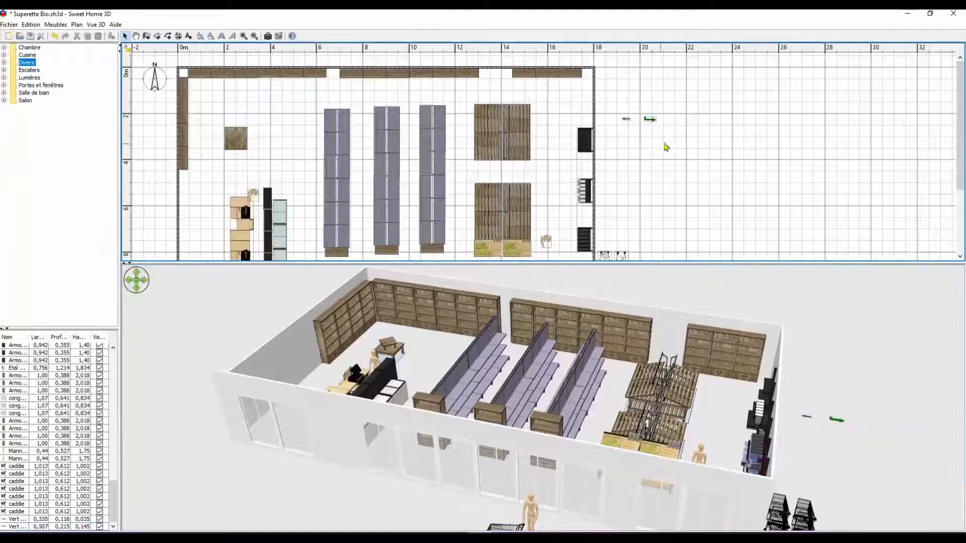
{"action": "left_click", "coordinate": [649, 121]}
{"action": "left_click_drag", "start_coordinate": [649, 121], "coordinate": [497, 112]}
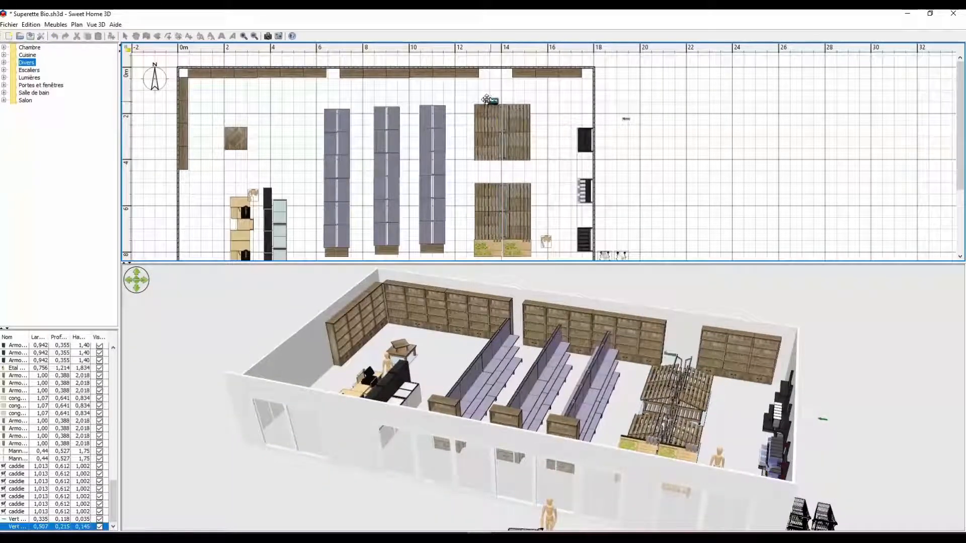
{"action": "left_click_drag", "start_coordinate": [369, 99], "coordinate": [317, 97]}
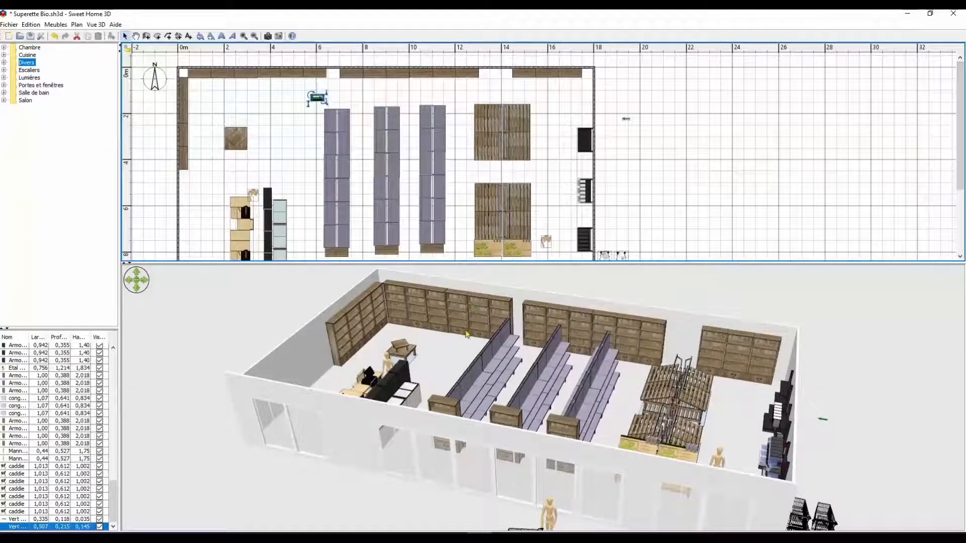
Rotate the angled green arrow a quarter turn to point down the plan and shift it slightly left of the first shelving row.
{"action": "left_click_drag", "start_coordinate": [465, 350], "coordinate": [550, 402]}
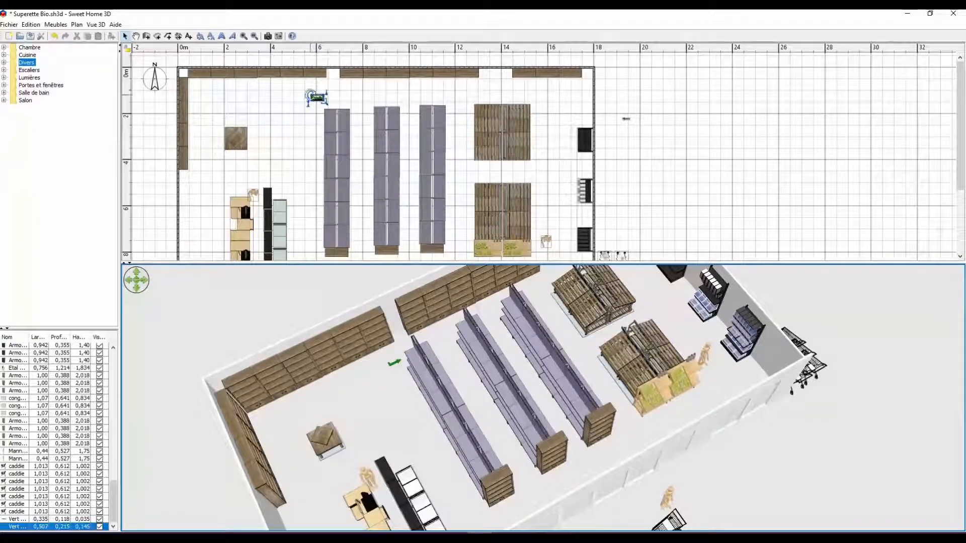
{"action": "mouse_move", "coordinate": [309, 94]}
{"action": "left_mouse_down"}
{"action": "mouse_move", "coordinate": [317, 107]}
{"action": "mouse_move", "coordinate": [322, 89]}
{"action": "left_mouse_up"}
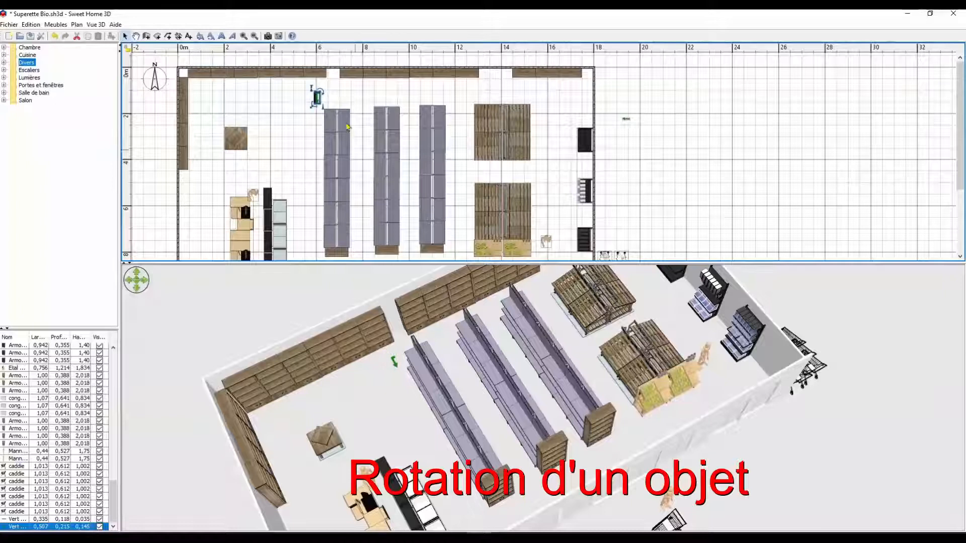
{"action": "left_click_drag", "start_coordinate": [313, 101], "coordinate": [313, 100]}
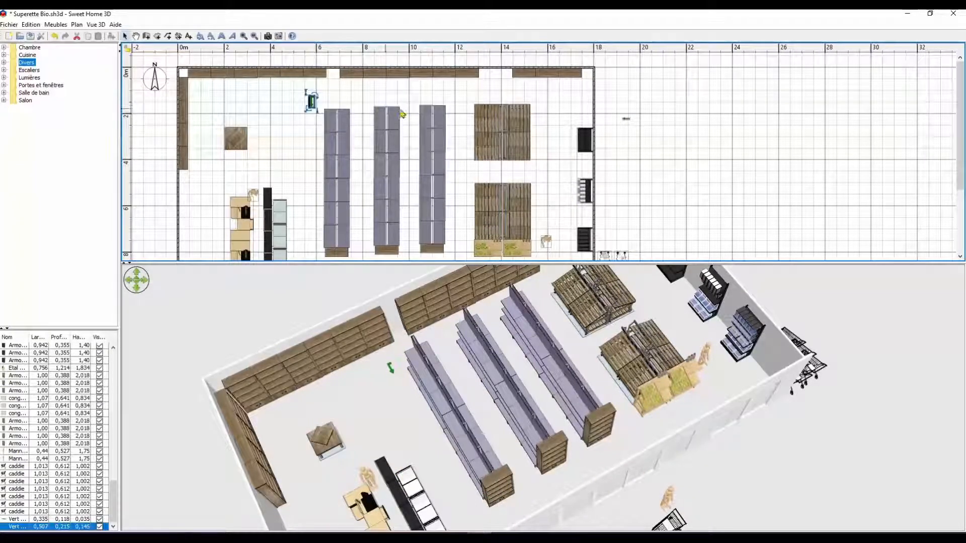
Duplicate the straight green arrow outside the store and place the copy below the angled arrow, rotated to point down the aisle.
{"action": "left_click_drag", "start_coordinate": [777, 333], "coordinate": [797, 346]}
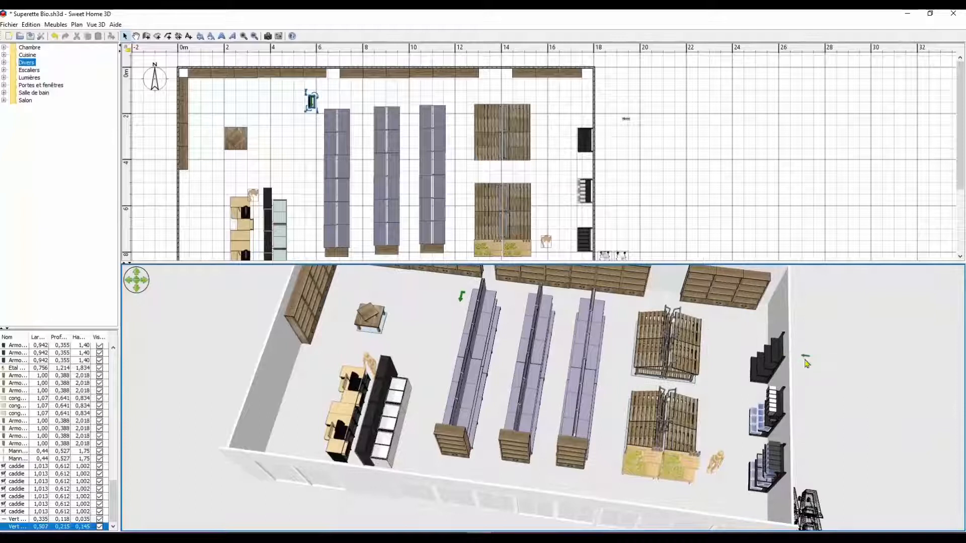
{"action": "left_click", "coordinate": [627, 122]}
{"action": "right_click", "coordinate": [626, 119]}
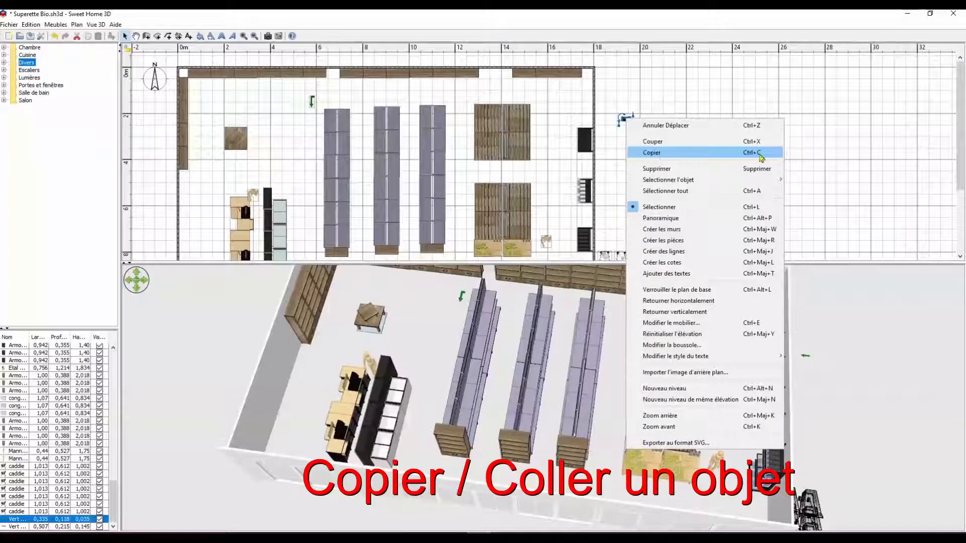
{"action": "left_click", "coordinate": [707, 153]}
{"action": "left_click", "coordinate": [673, 141]}
{"action": "right_click", "coordinate": [666, 134]}
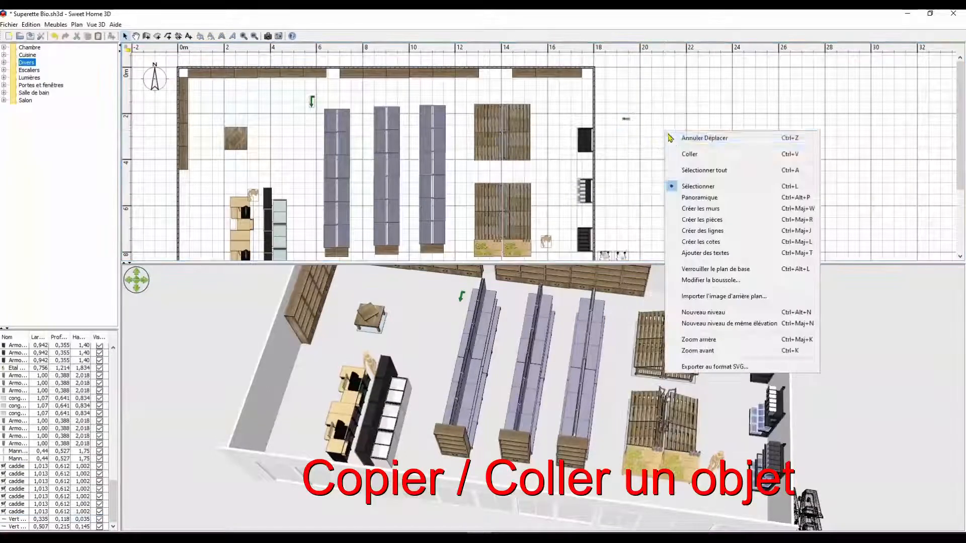
{"action": "left_click", "coordinate": [793, 154]}
{"action": "left_click_drag", "start_coordinate": [627, 120], "coordinate": [433, 109]}
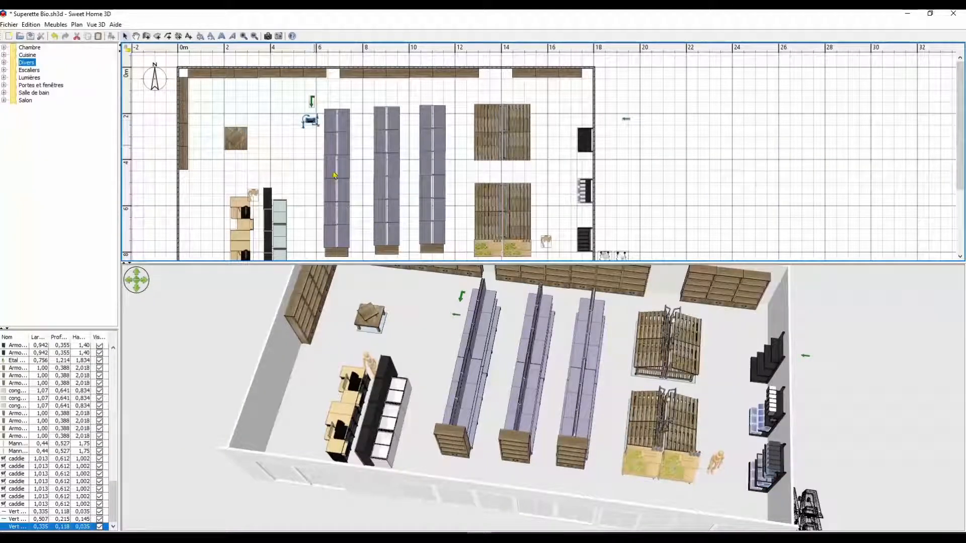
{"action": "mouse_move", "coordinate": [304, 122]}
{"action": "left_mouse_down"}
{"action": "mouse_move", "coordinate": [310, 141]}
{"action": "mouse_move", "coordinate": [311, 124]}
{"action": "left_mouse_up"}
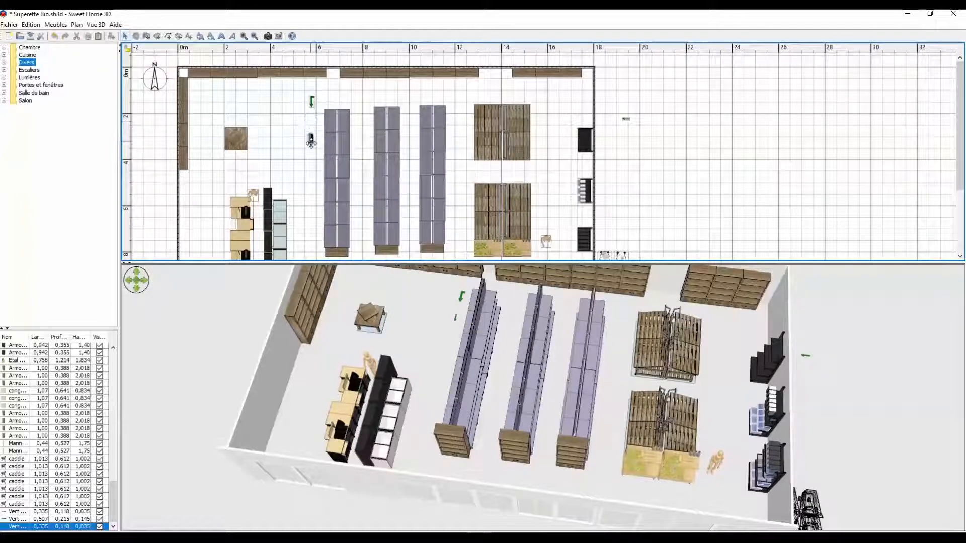
Move the original straight green arrow below its copy, rotate it to point down, and align it with the other two arrows.
{"action": "left_click", "coordinate": [627, 120]}
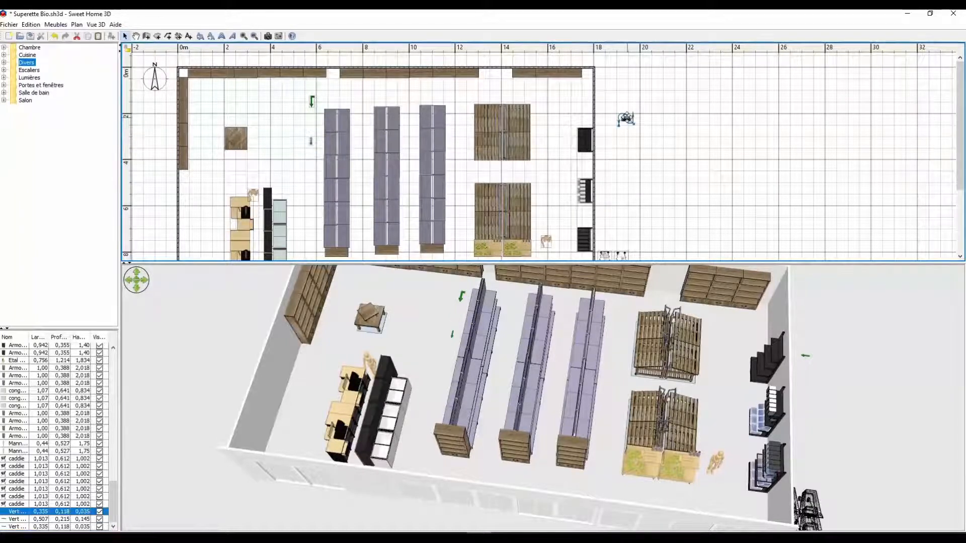
{"action": "left_click_drag", "start_coordinate": [626, 119], "coordinate": [309, 175]}
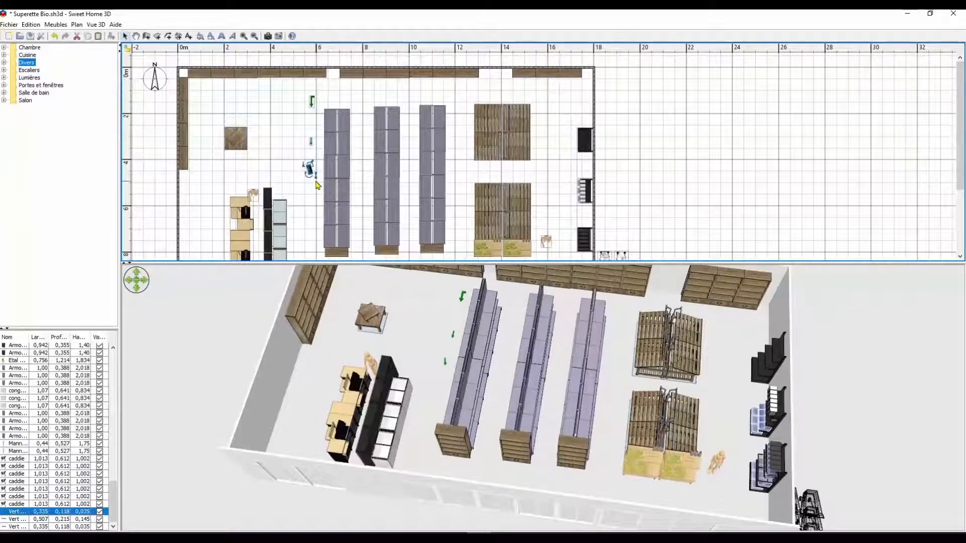
{"action": "left_click", "coordinate": [244, 36]}
{"action": "left_click", "coordinate": [244, 36]}
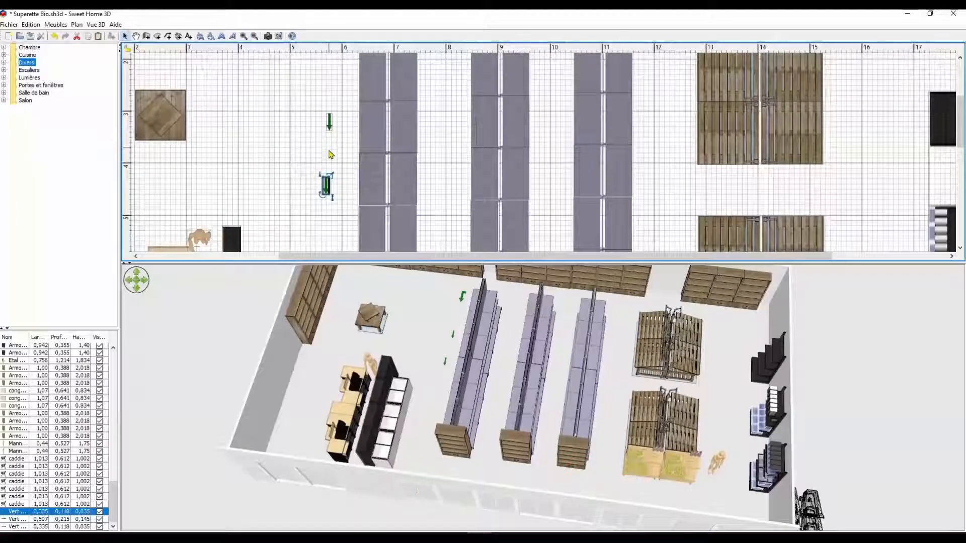
{"action": "left_click_drag", "start_coordinate": [327, 186], "coordinate": [329, 185]}
{"action": "left_click_drag", "start_coordinate": [303, 84], "coordinate": [305, 121]}
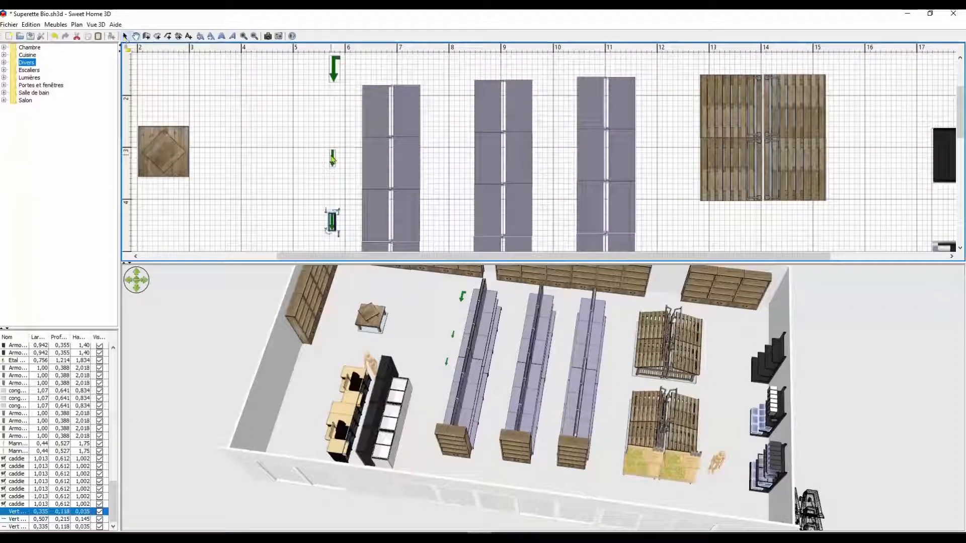
{"action": "left_click", "coordinate": [313, 190]}
{"action": "left_click_drag", "start_coordinate": [443, 345], "coordinate": [397, 382]}
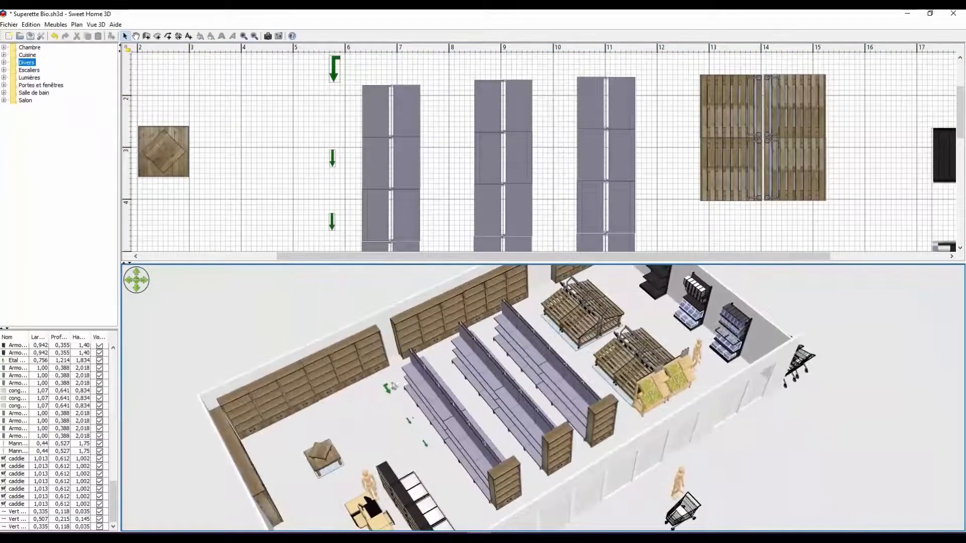
{"action": "left_click_drag", "start_coordinate": [682, 470], "coordinate": [591, 401]}
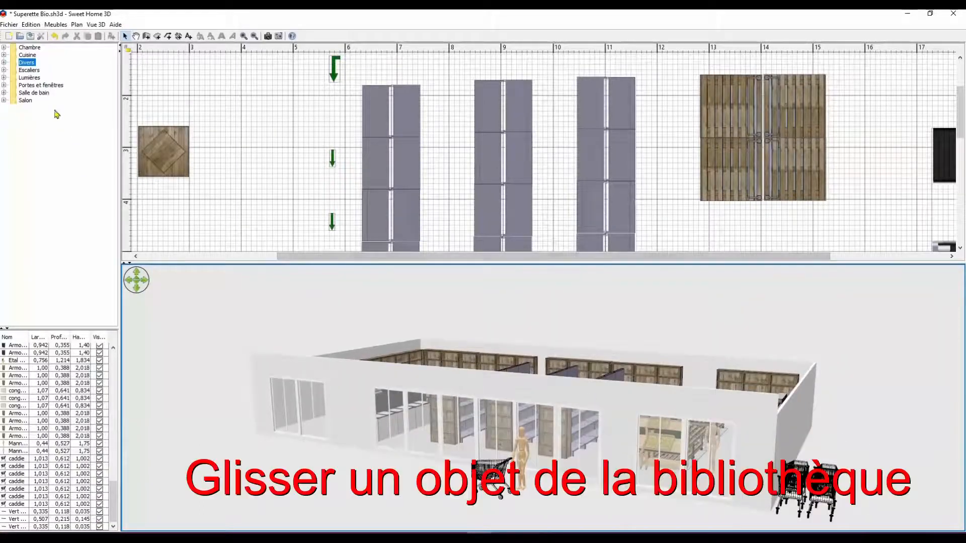
Add a Mannequin from the Divers category to the plan, between the square wooden table and the green arrows.
{"action": "left_click", "coordinate": [4, 63]}
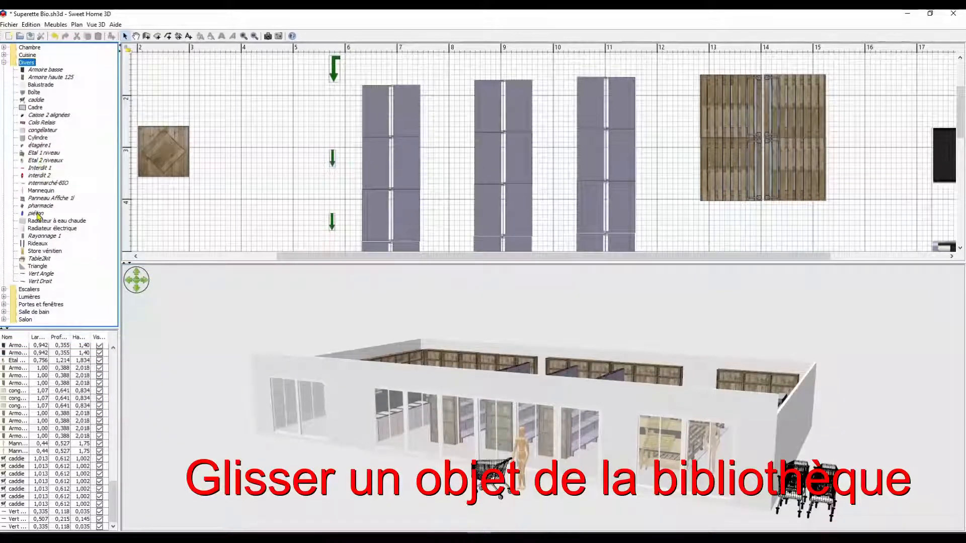
{"action": "left_click", "coordinate": [40, 191]}
{"action": "left_click_drag", "start_coordinate": [143, 204], "coordinate": [279, 180]}
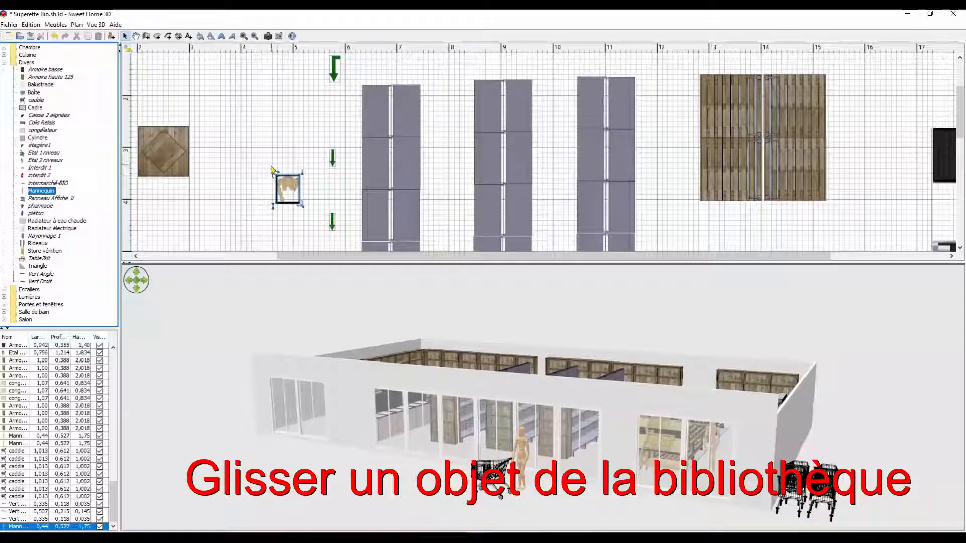
{"action": "left_click_drag", "start_coordinate": [373, 347], "coordinate": [383, 389]}
{"action": "left_click_drag", "start_coordinate": [387, 409], "coordinate": [372, 397]}
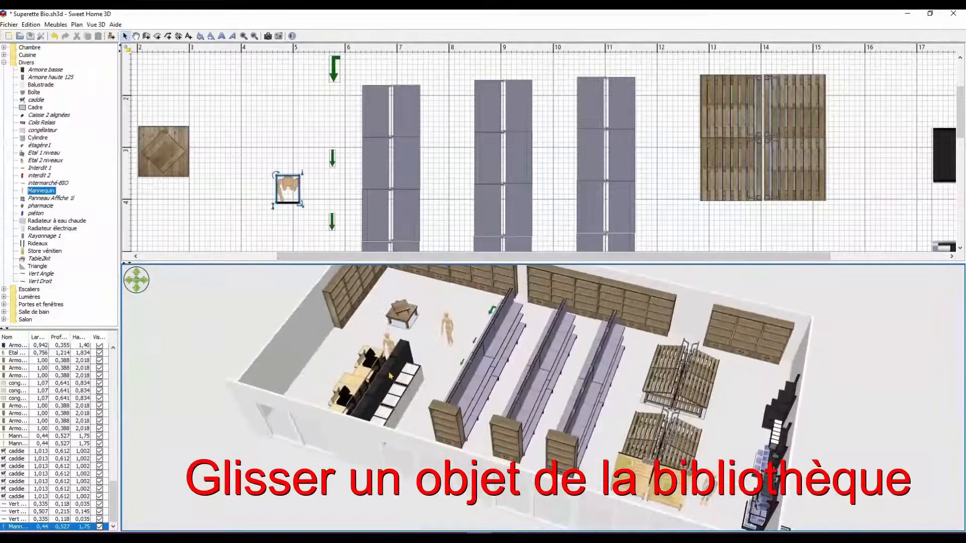
Move the mannequin standing above the cash desks to the open floor on their left side in the plan.
{"action": "left_click", "coordinate": [255, 36]}
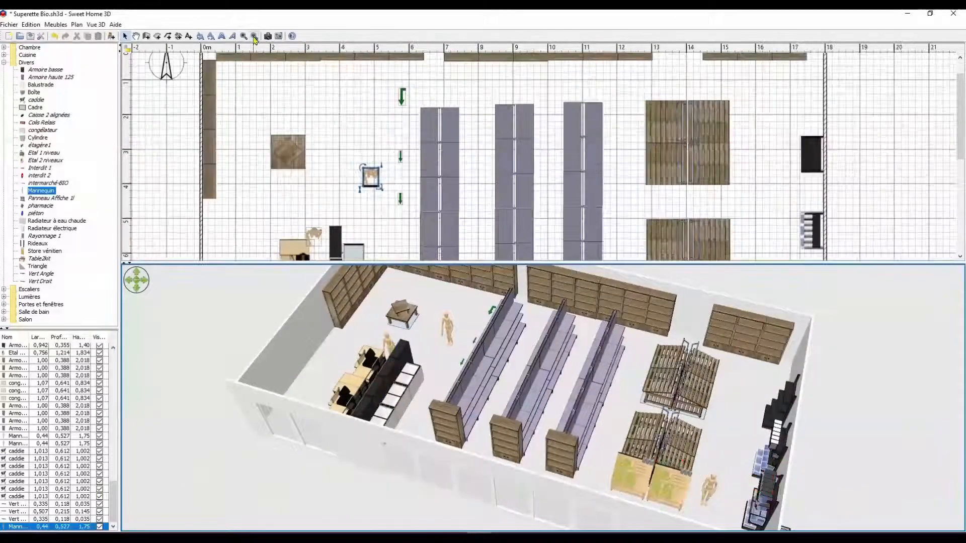
{"action": "left_click", "coordinate": [254, 36]}
{"action": "left_click_drag", "start_coordinate": [254, 195], "coordinate": [215, 204]}
{"action": "left_click_drag", "start_coordinate": [393, 405], "coordinate": [403, 354]}
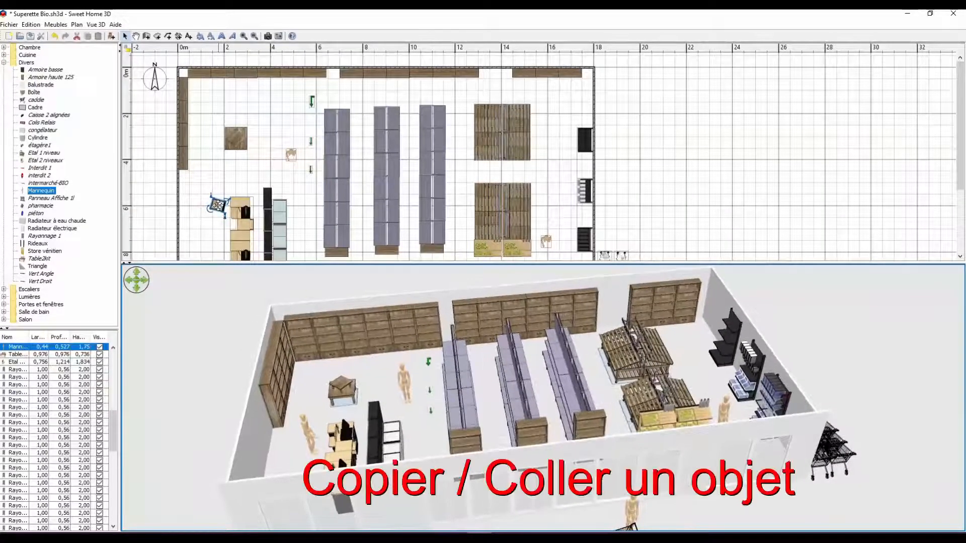
Copy and paste the mannequin left of the cash desks and place the duplicate right beside it.
{"action": "right_click", "coordinate": [233, 227]}
{"action": "left_click", "coordinate": [351, 237]}
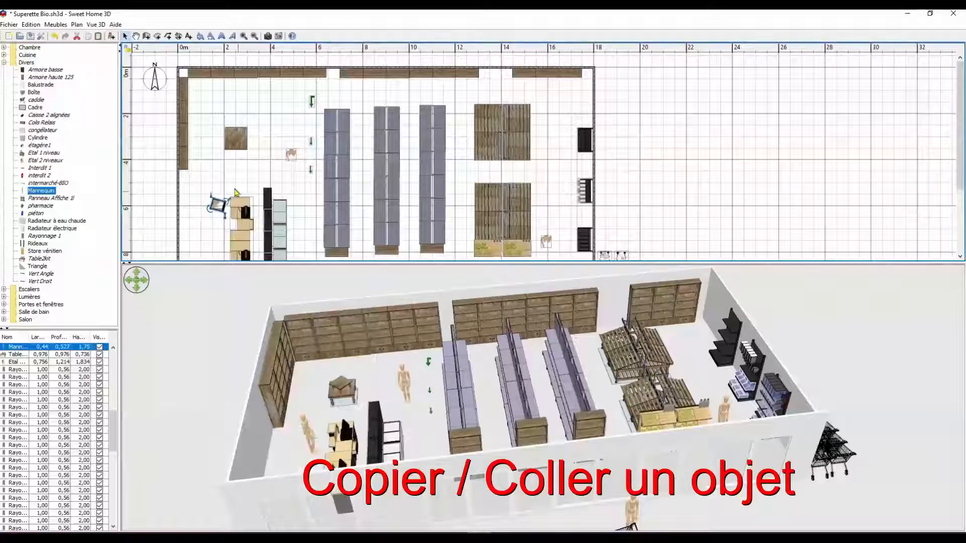
{"action": "right_click", "coordinate": [219, 181]}
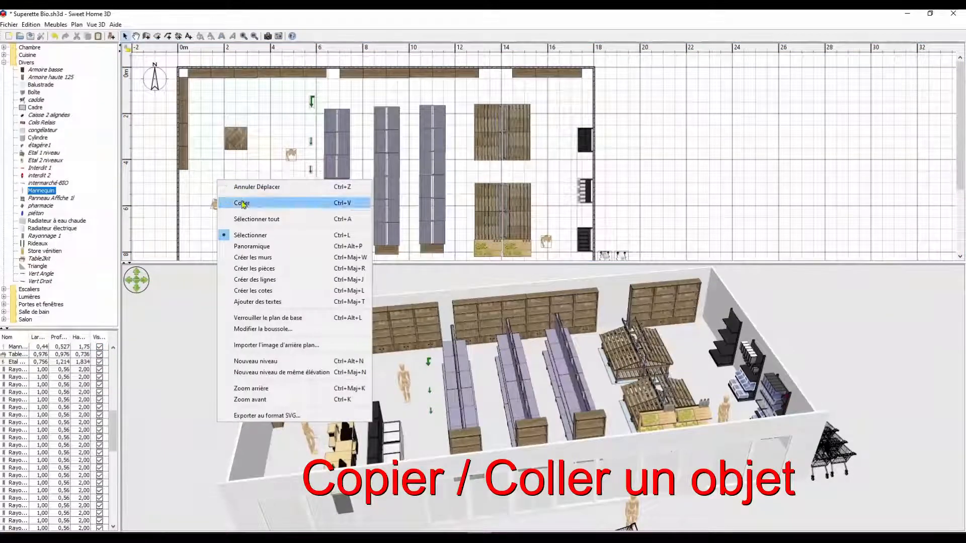
{"action": "left_click", "coordinate": [242, 202]}
{"action": "left_click_drag", "start_coordinate": [222, 203], "coordinate": [210, 212]}
Set the duplicated mannequin's height to 1,20 m and check its size in the 3D view.
{"action": "double_click", "coordinate": [209, 212]}
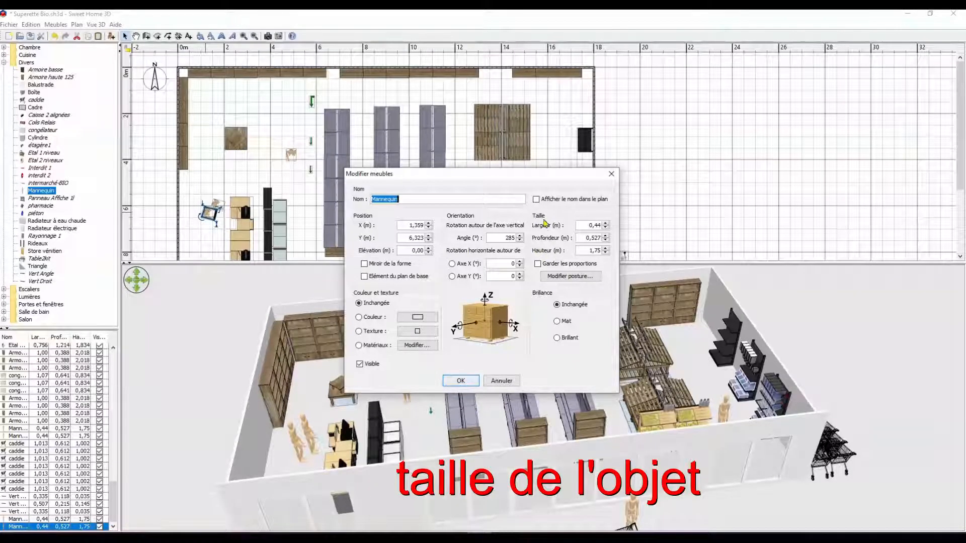
{"action": "left_click", "coordinate": [595, 251]}
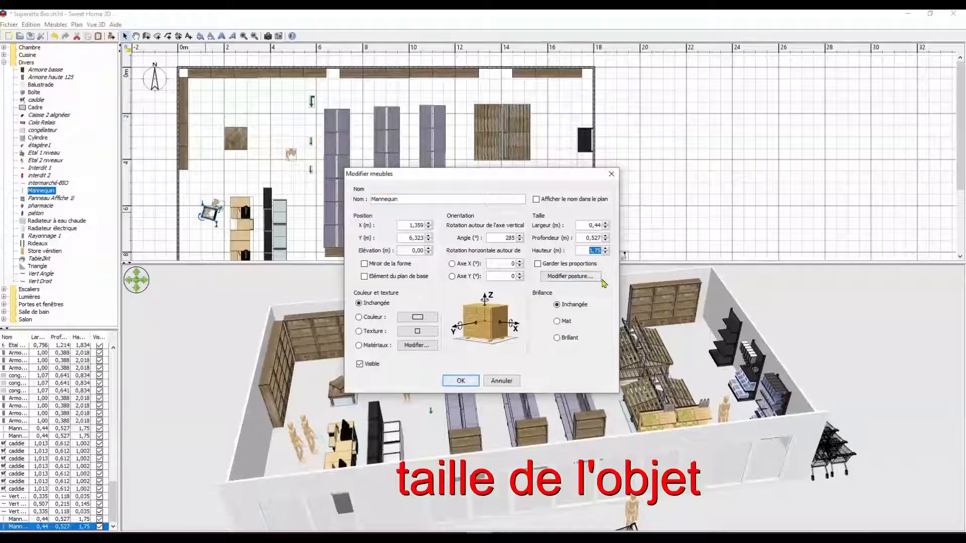
{"action": "type", "text": "1,20"}
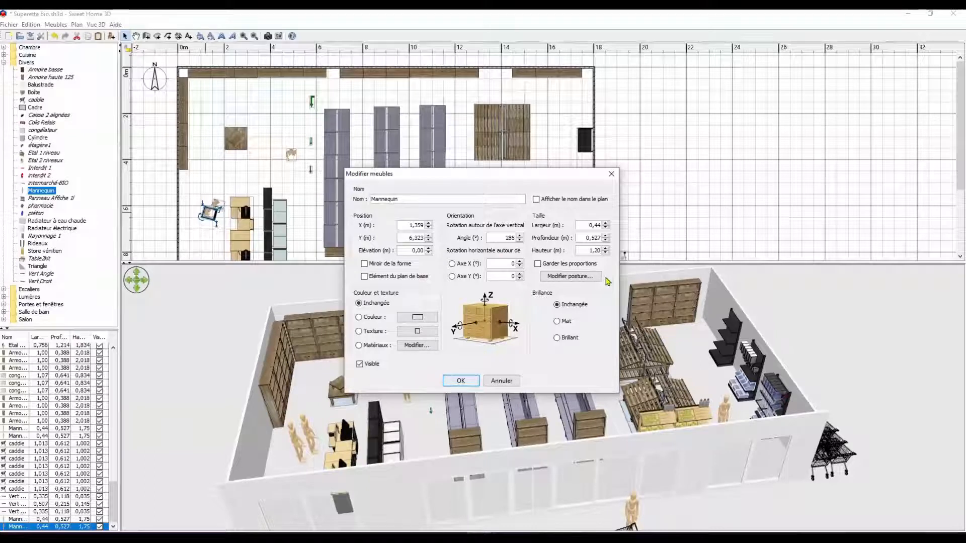
{"action": "left_click", "coordinate": [461, 381]}
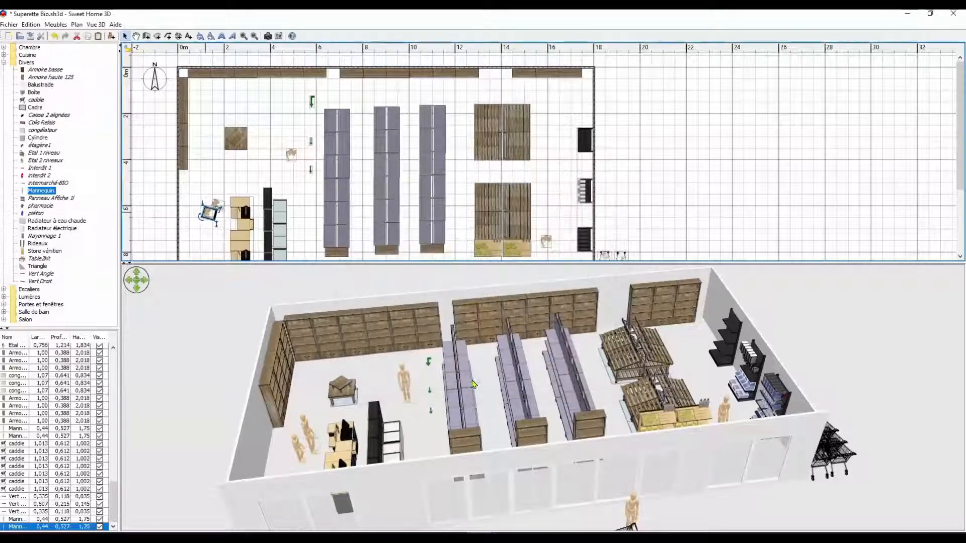
{"action": "left_click", "coordinate": [311, 442]}
{"action": "left_click_drag", "start_coordinate": [311, 442], "coordinate": [303, 433]}
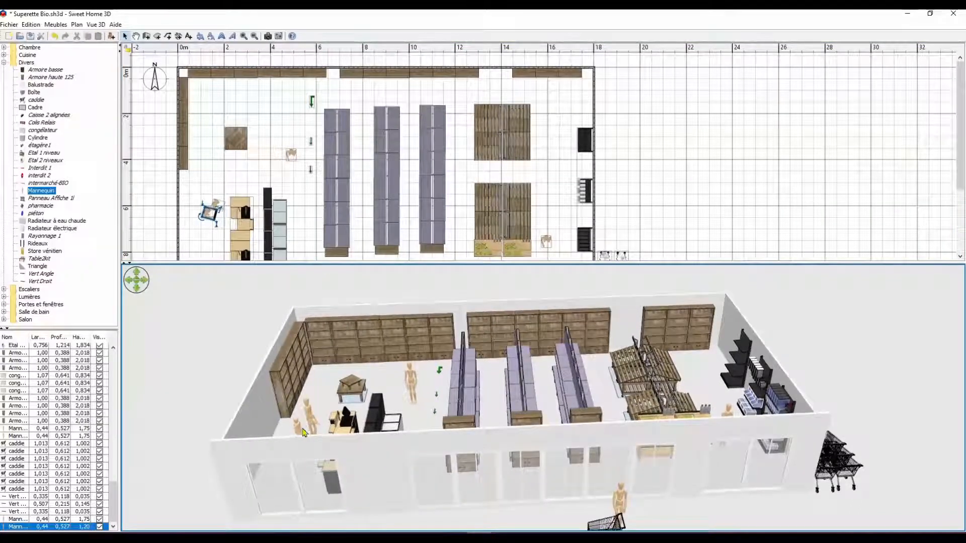
Copy and paste the small mannequin, and move the duplicate outside the store front beside the lone shopping cart.
{"action": "right_click", "coordinate": [205, 201]}
{"action": "left_click", "coordinate": [282, 231]}
{"action": "left_click_drag", "start_coordinate": [413, 262], "coordinate": [425, 380]}
{"action": "key", "text": "ctrl+v"}
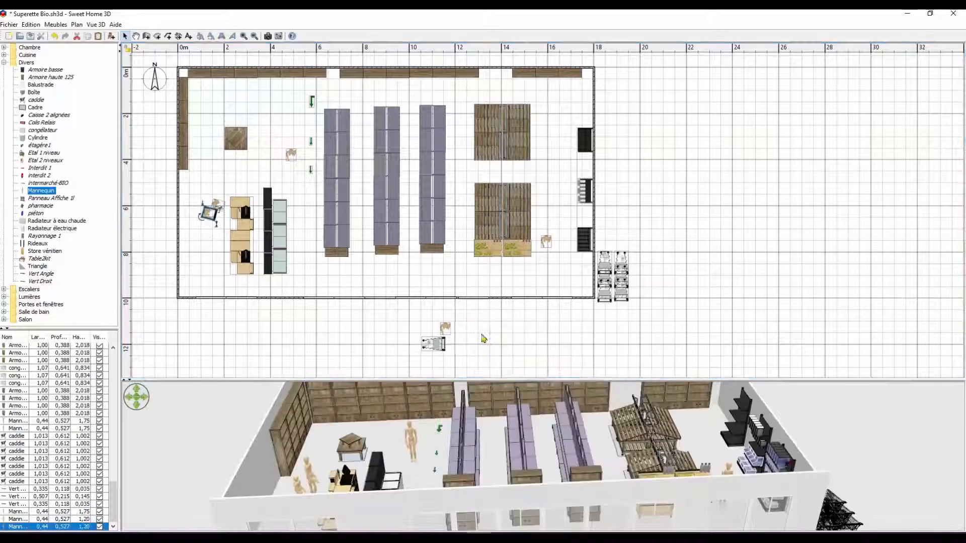
{"action": "left_click_drag", "start_coordinate": [209, 214], "coordinate": [452, 344]}
{"action": "left_click_drag", "start_coordinate": [513, 382], "coordinate": [509, 292]}
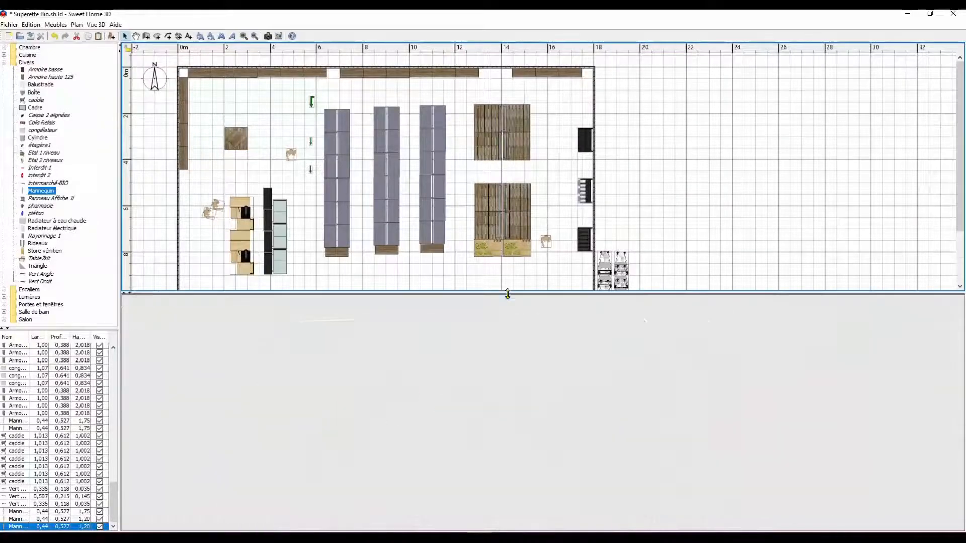
Save a copy of the plan under the file name "MON NOM - Superette Bio.sh3d".
{"action": "left_click_drag", "start_coordinate": [509, 327], "coordinate": [431, 445]}
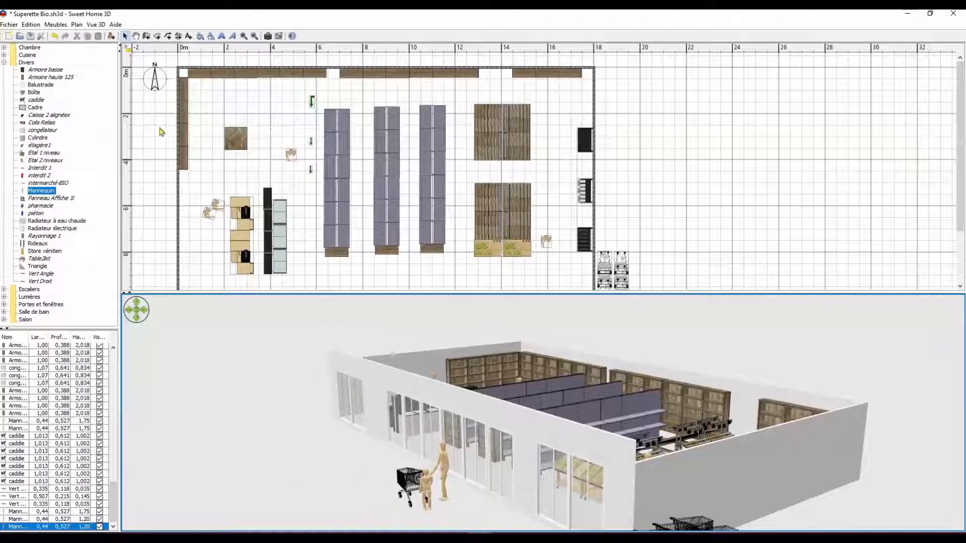
{"action": "left_click", "coordinate": [15, 24]}
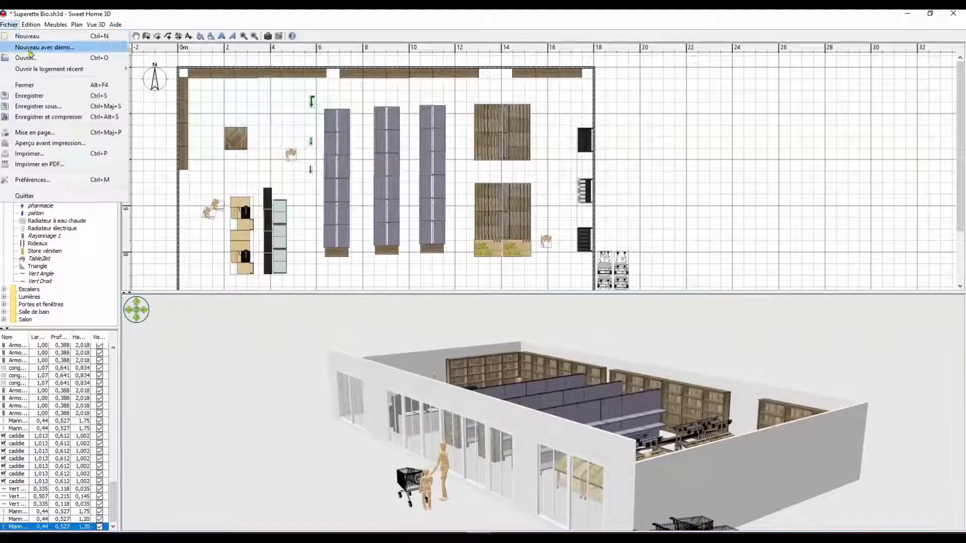
{"action": "left_click", "coordinate": [55, 108]}
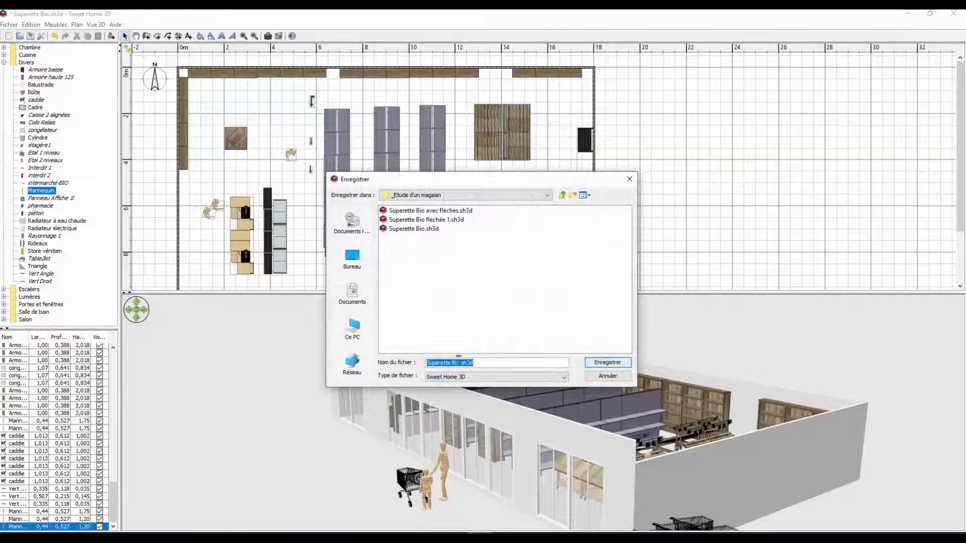
{"action": "left_click", "coordinate": [428, 361]}
{"action": "type", "text": "MON NO"}
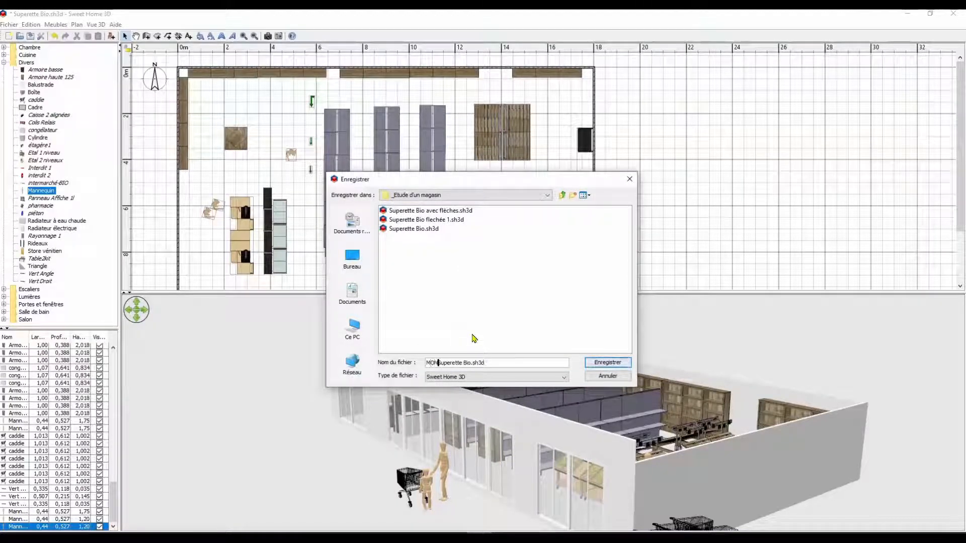
{"action": "type", "text": "M -"}
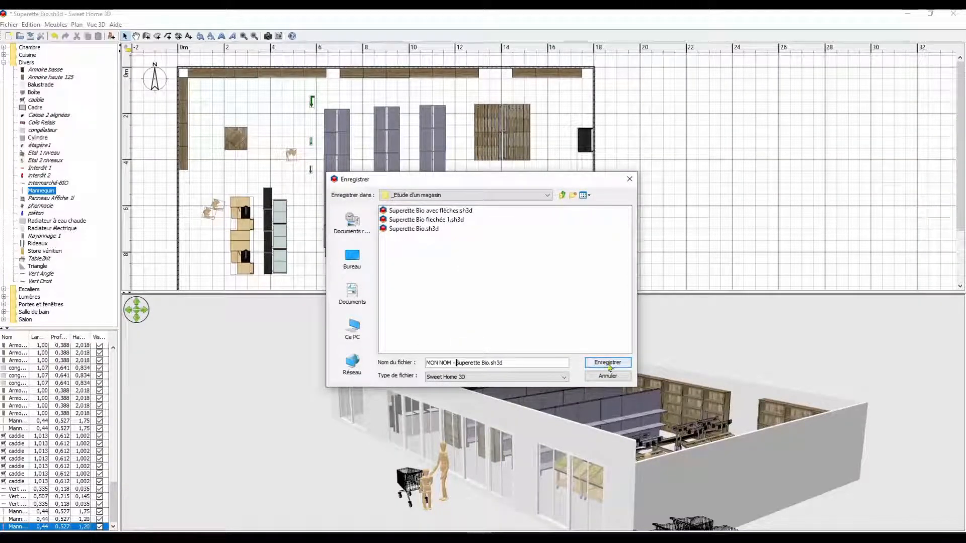
{"action": "left_click", "coordinate": [608, 363]}
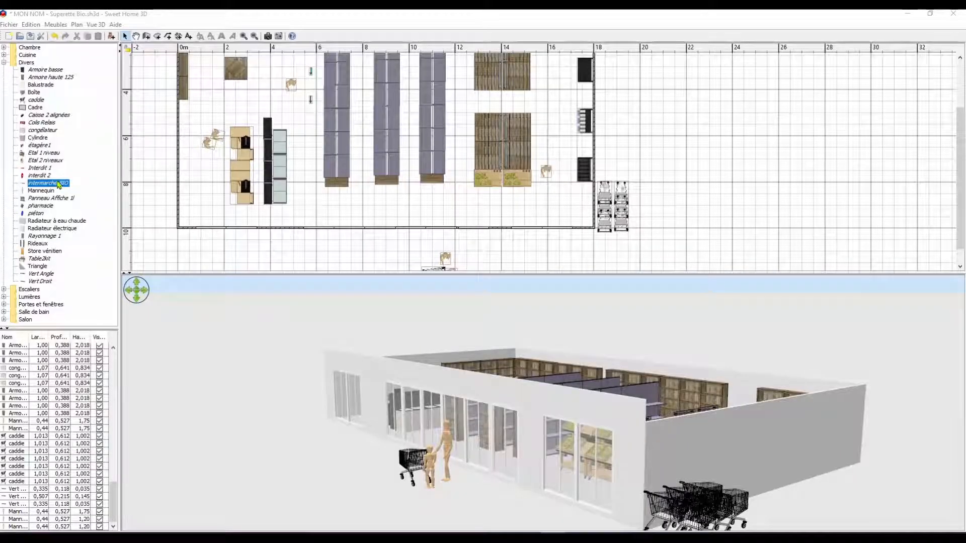
Place the intermarché-BIO sign from the Divers category along the outside of the store's front wall and check it in 3D.
{"action": "left_click_drag", "start_coordinate": [59, 184], "coordinate": [294, 232]}
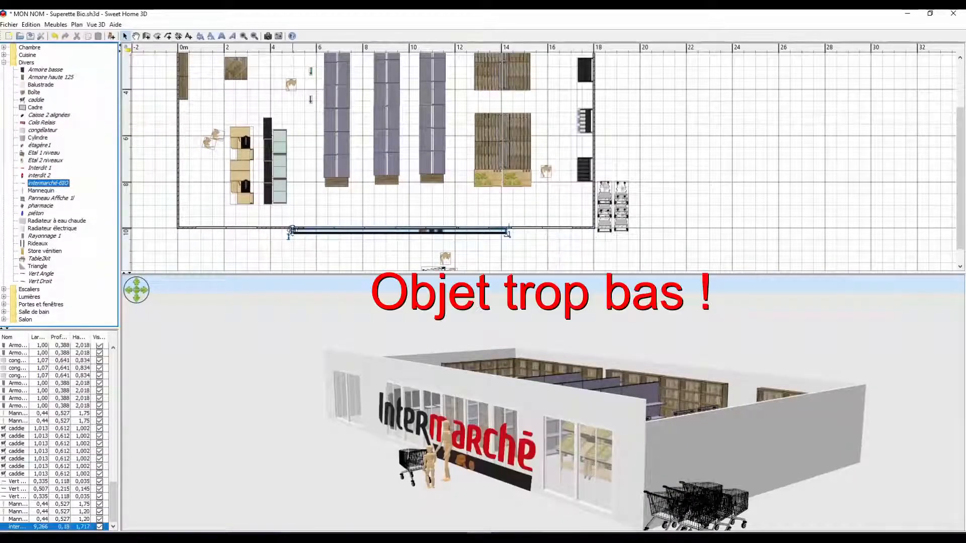
{"action": "left_click_drag", "start_coordinate": [533, 373], "coordinate": [393, 345]}
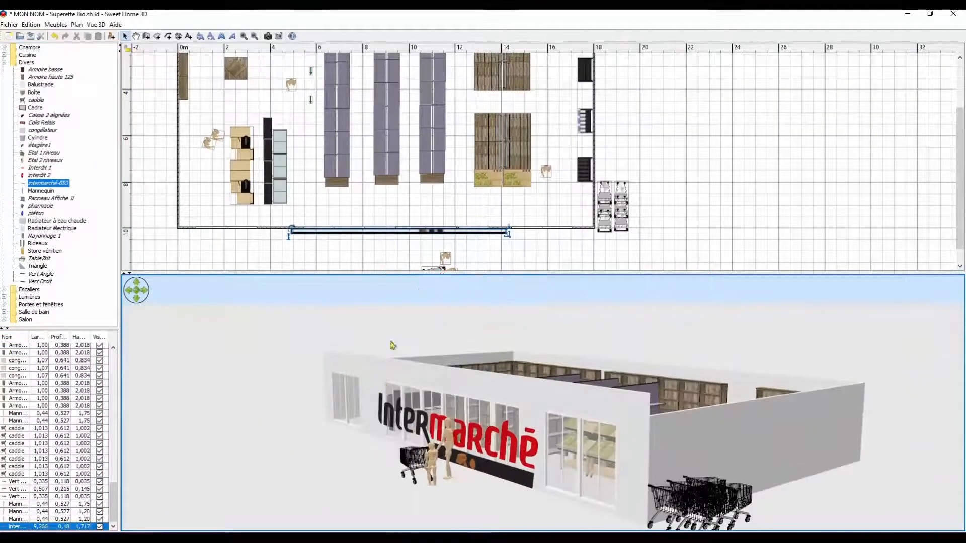
Try elevations of 1 m and 3 m for the intermarché-BIO sign and check its height on the façade in 3D.
{"action": "double_click", "coordinate": [386, 232]}
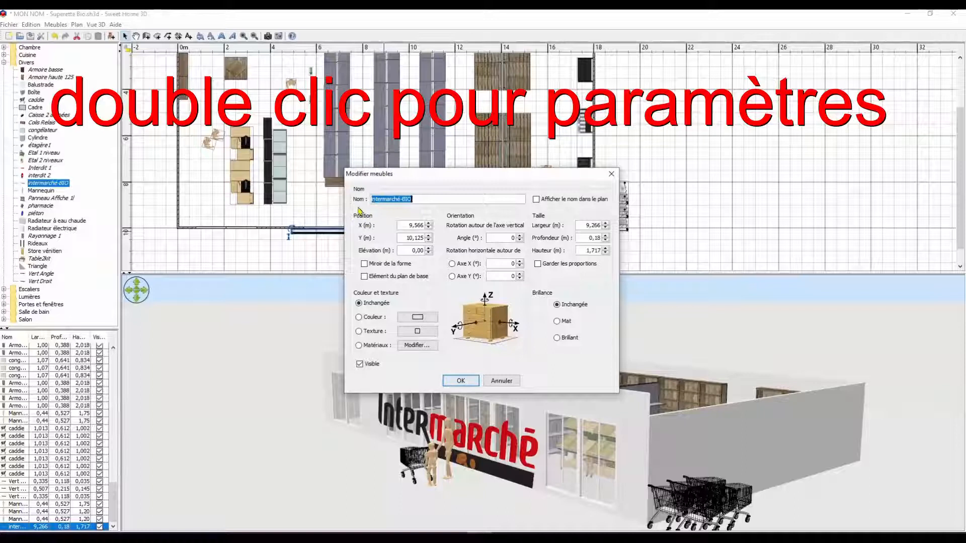
{"action": "double_click", "coordinate": [405, 250]}
{"action": "type", "text": "1"}
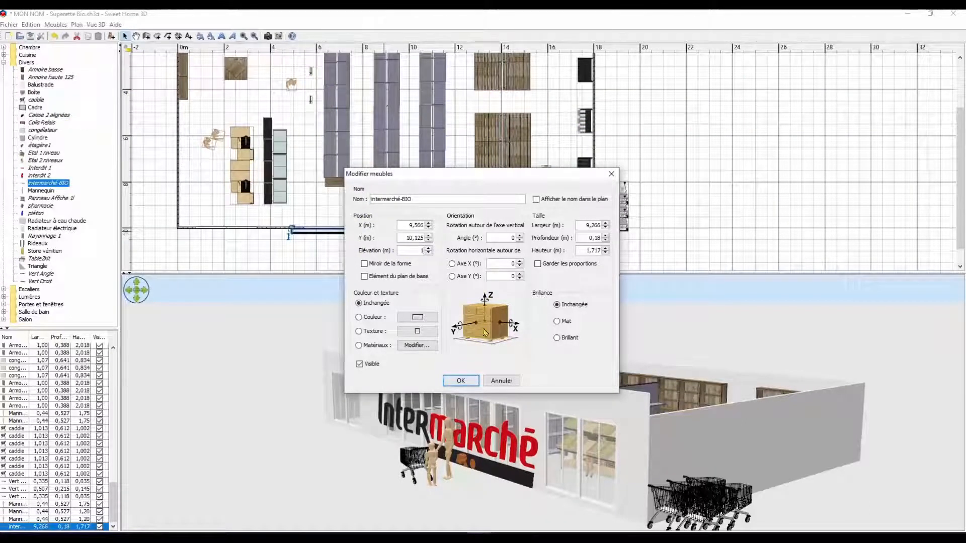
{"action": "left_click", "coordinate": [462, 381]}
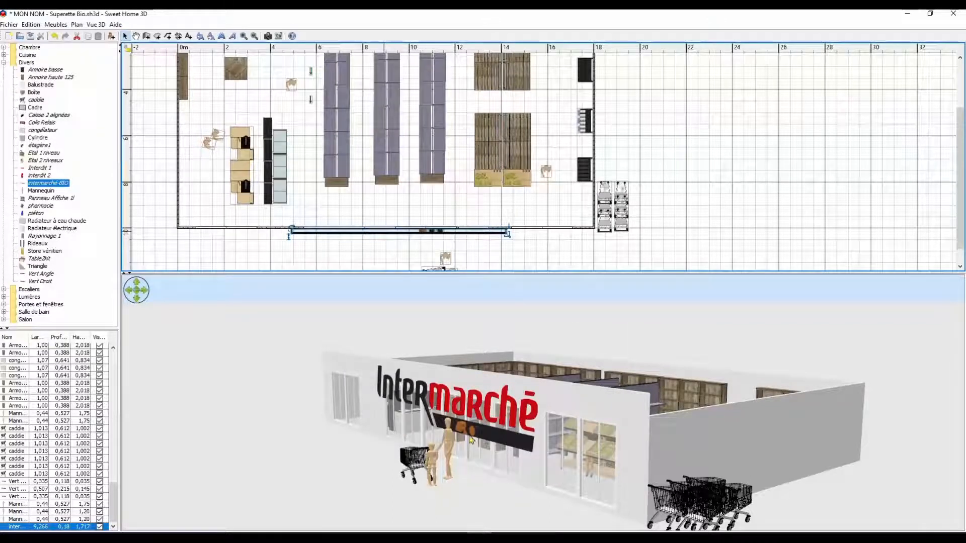
{"action": "double_click", "coordinate": [335, 232]}
{"action": "double_click", "coordinate": [409, 251]}
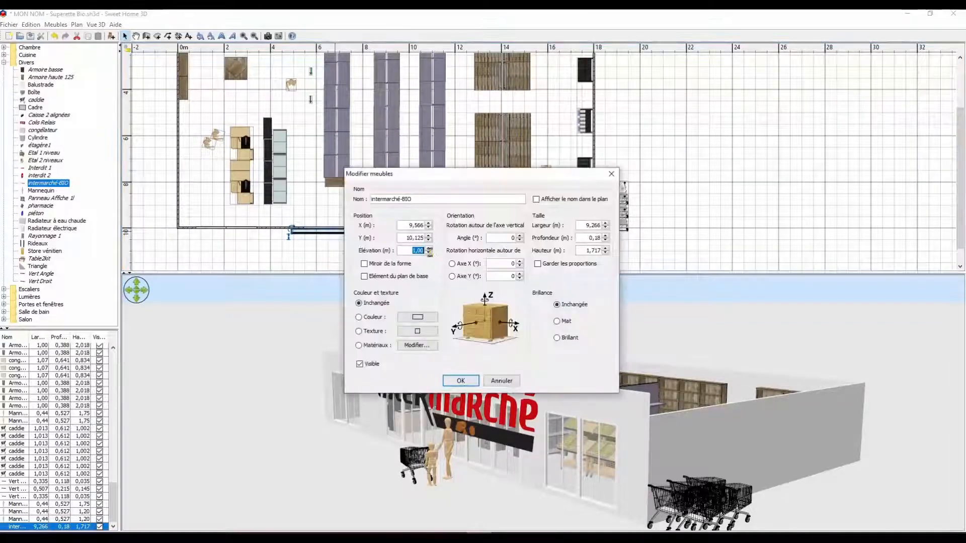
{"action": "type", "text": "3"}
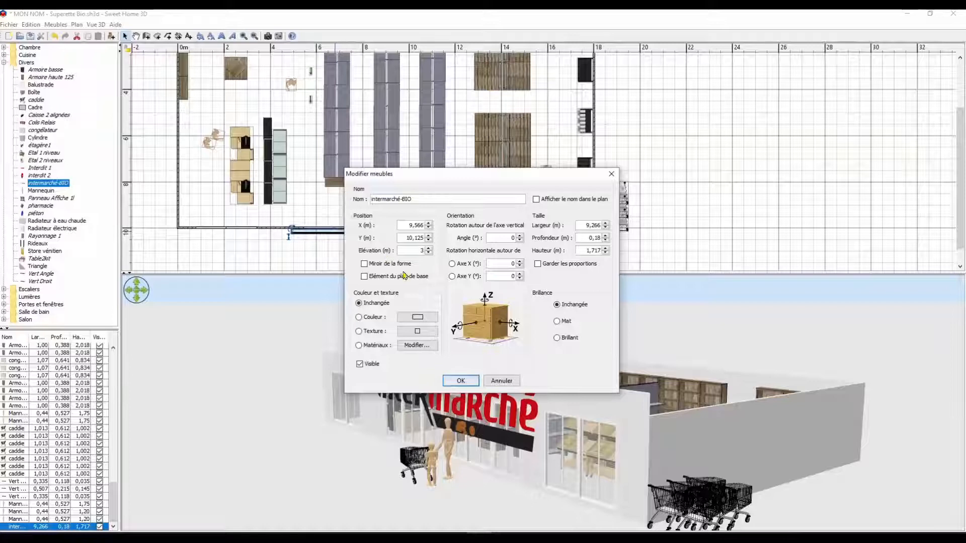
{"action": "left_click", "coordinate": [459, 381]}
{"action": "left_click_drag", "start_coordinate": [570, 433], "coordinate": [399, 280]}
Set the intermarché-BIO sign's elevation to 2,50 m and inspect the store around it in the 3D view.
{"action": "double_click", "coordinate": [389, 232]}
{"action": "left_click", "coordinate": [407, 250]}
{"action": "type", "text": "2,50"}
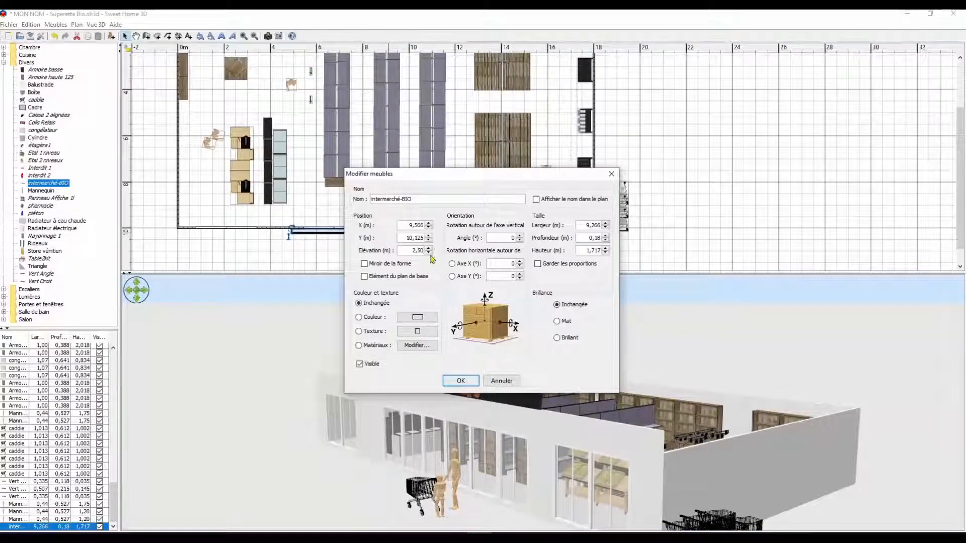
{"action": "left_click", "coordinate": [459, 381]}
{"action": "left_click_drag", "start_coordinate": [448, 427], "coordinate": [740, 435]}
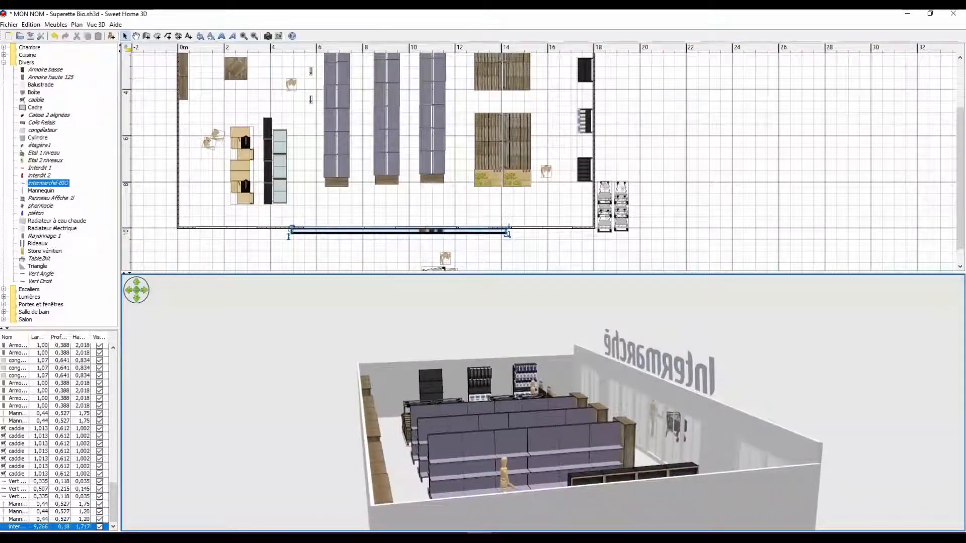